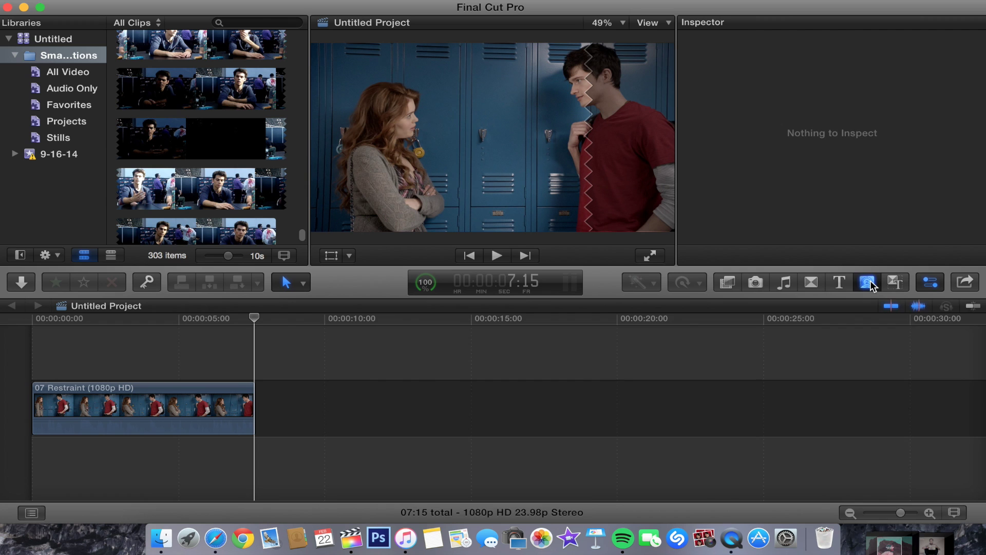
Add a Custom generator after the locker clip and scrub into it
left_click(869, 282)
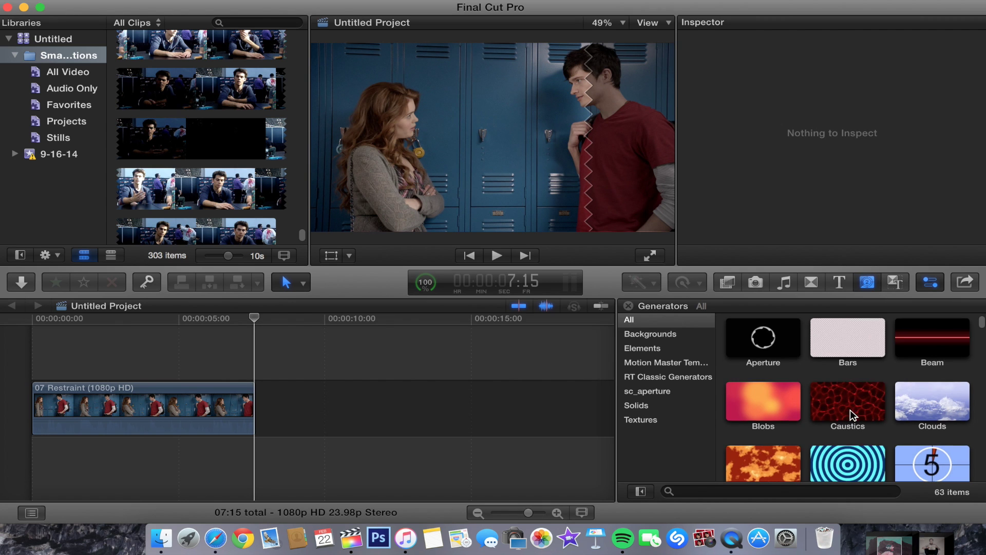
scroll(849, 410, "down", 4)
scroll(850, 409, "down", 3)
left_click_drag(923, 386, 494, 415)
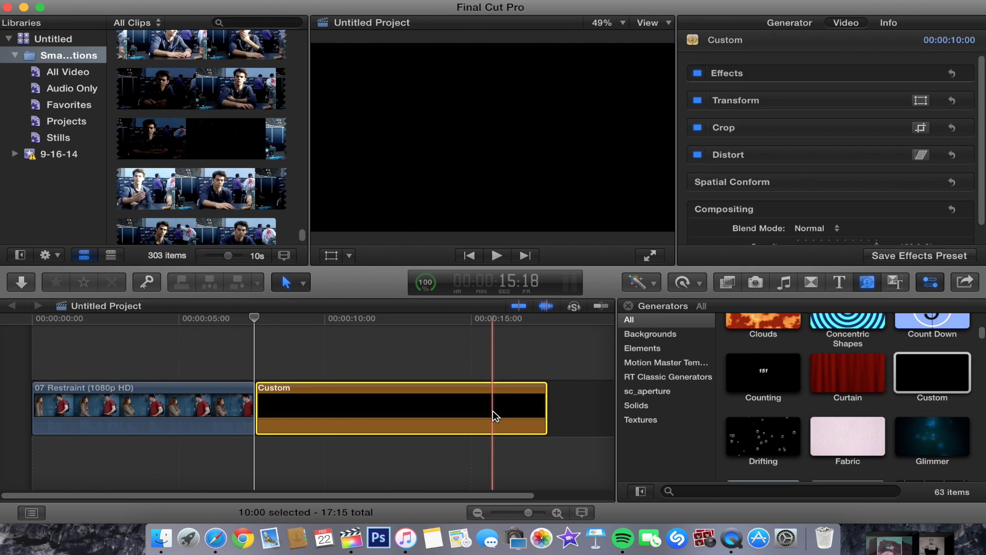
left_click(262, 318)
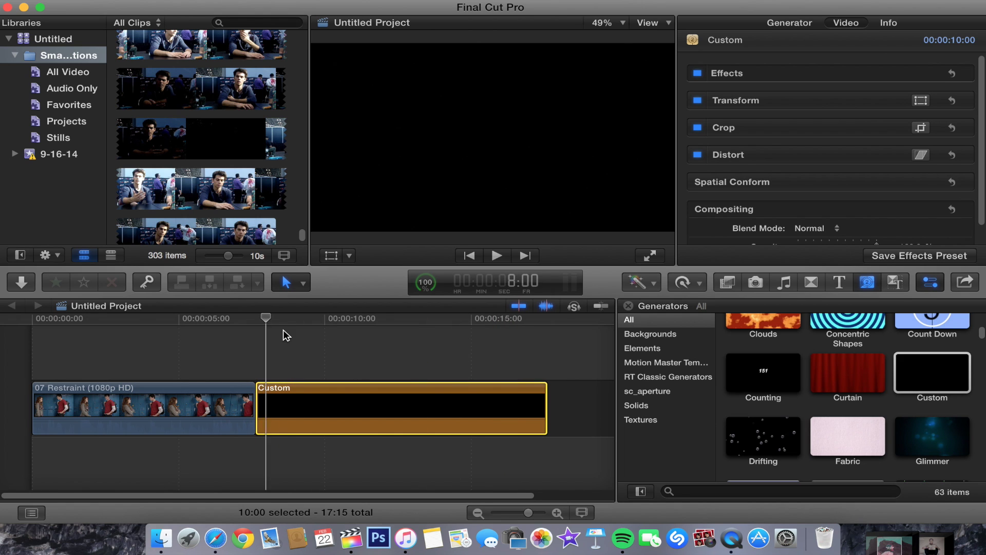
left_click_drag(258, 318, 366, 319)
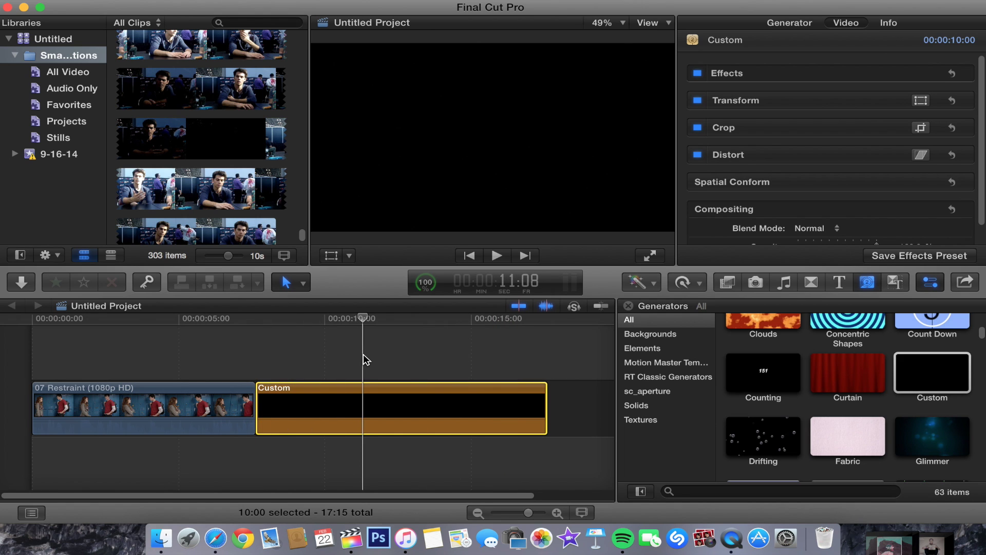
Set the Custom generator's colour to white
left_click(789, 23)
left_click(825, 92)
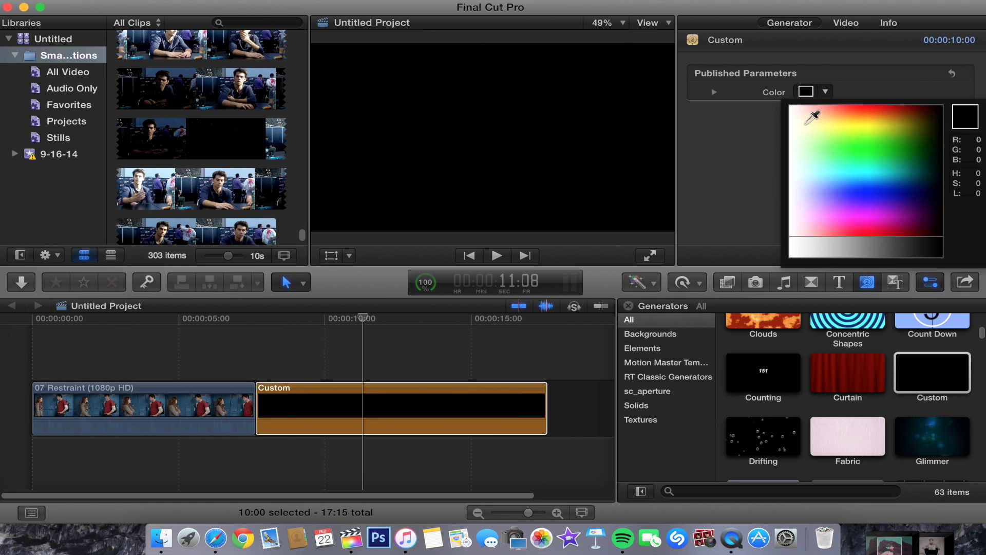
left_click(802, 245)
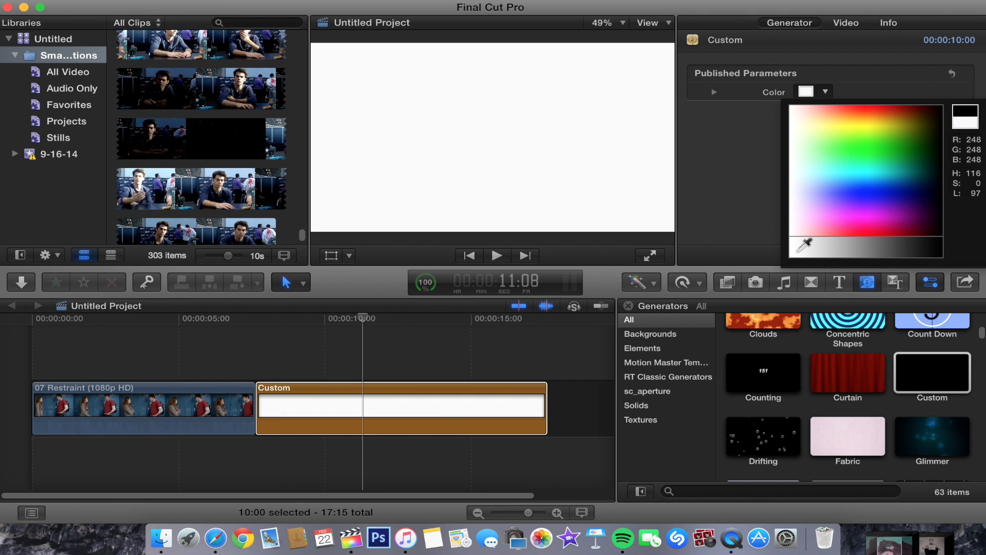
left_click(800, 255)
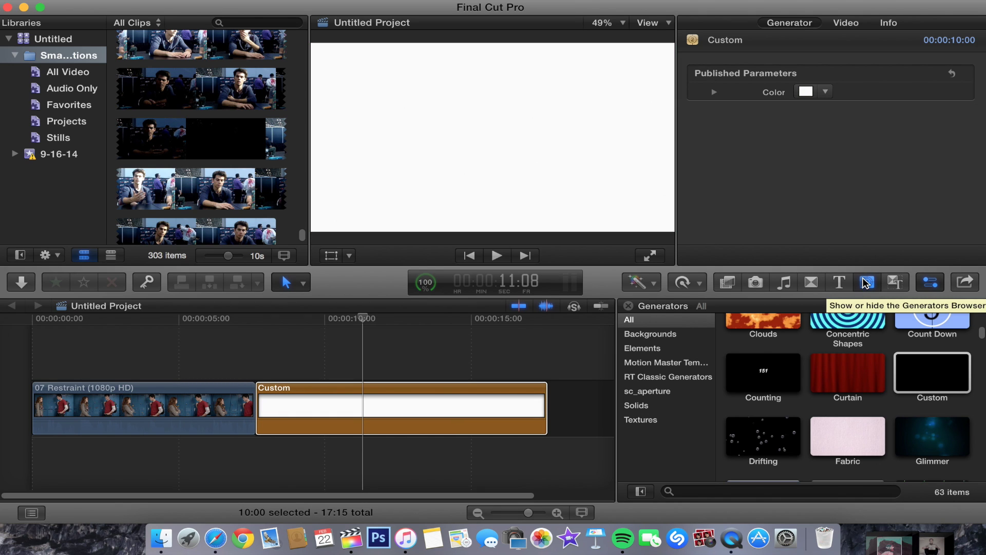
left_click(839, 284)
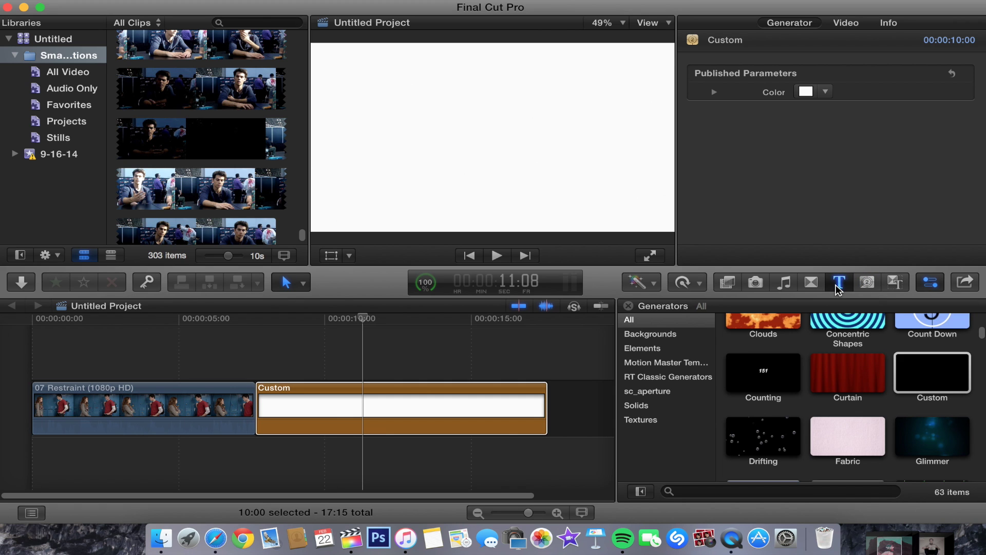
scroll(833, 396, "down", 5)
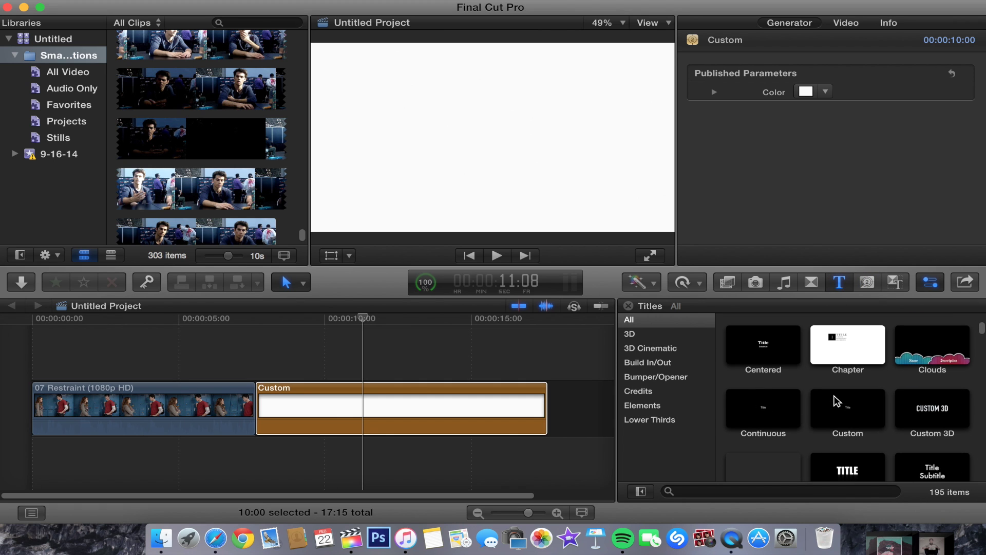
Place a Custom title above the white generator and stretch it to ten seconds
left_click_drag(842, 408, 282, 354)
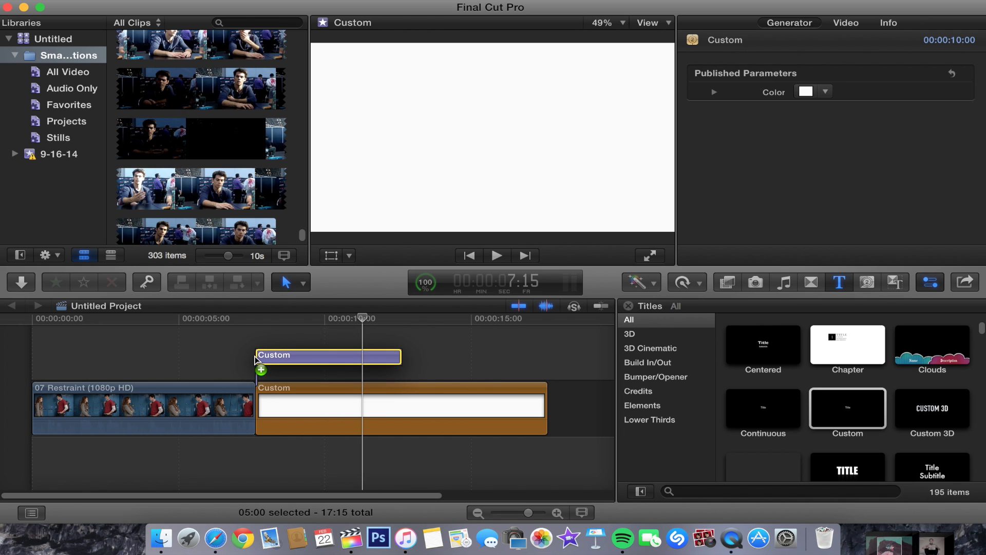
left_click_drag(282, 355, 257, 363)
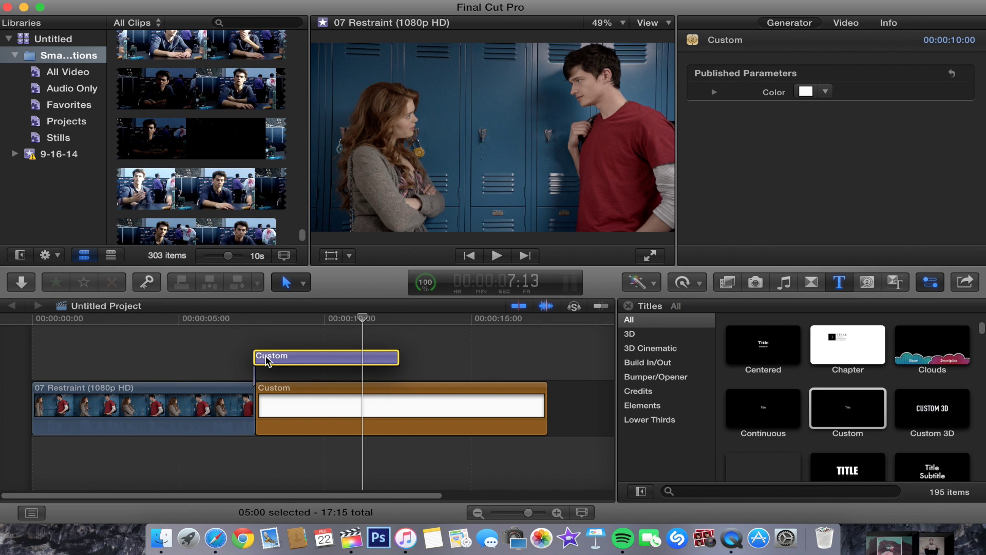
left_click(268, 360)
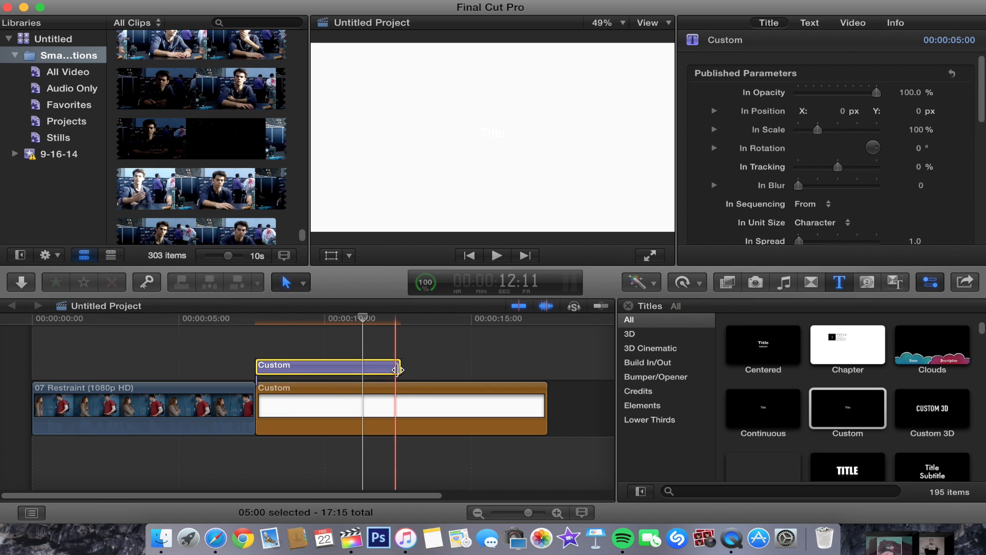
left_click_drag(398, 369, 546, 369)
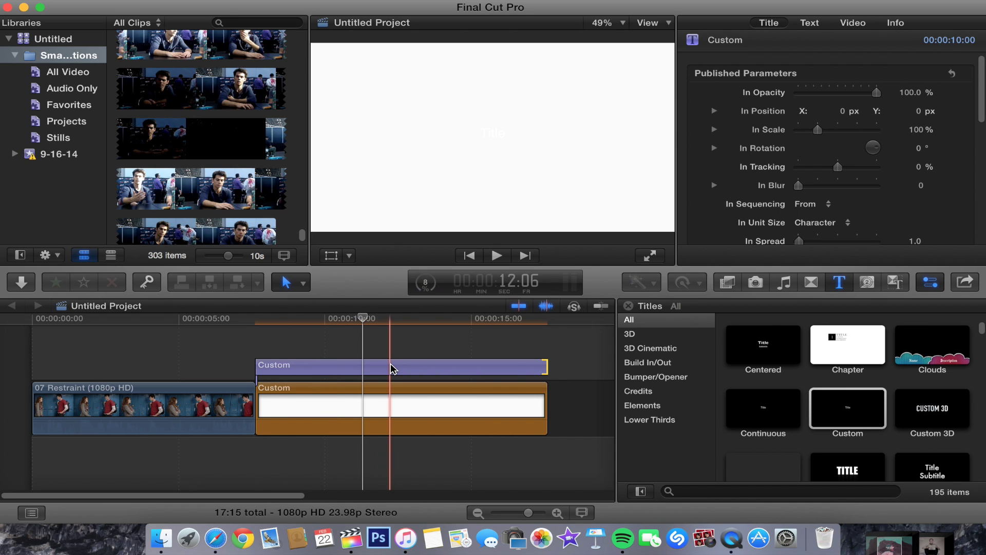
left_click(392, 369)
Retype the title as 'text effect' and set it in Helvetica Bold Oblique
left_click(811, 23)
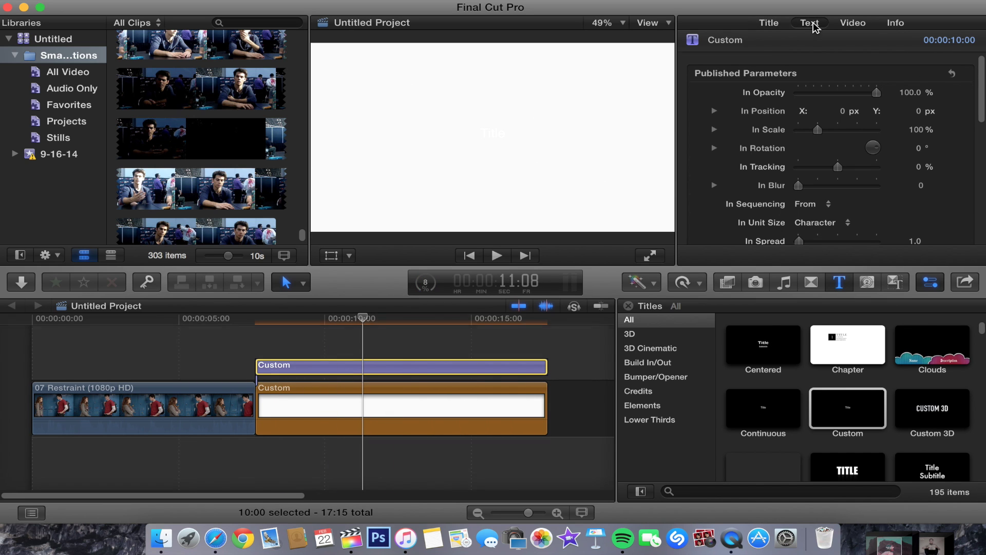
left_click_drag(719, 99, 688, 98)
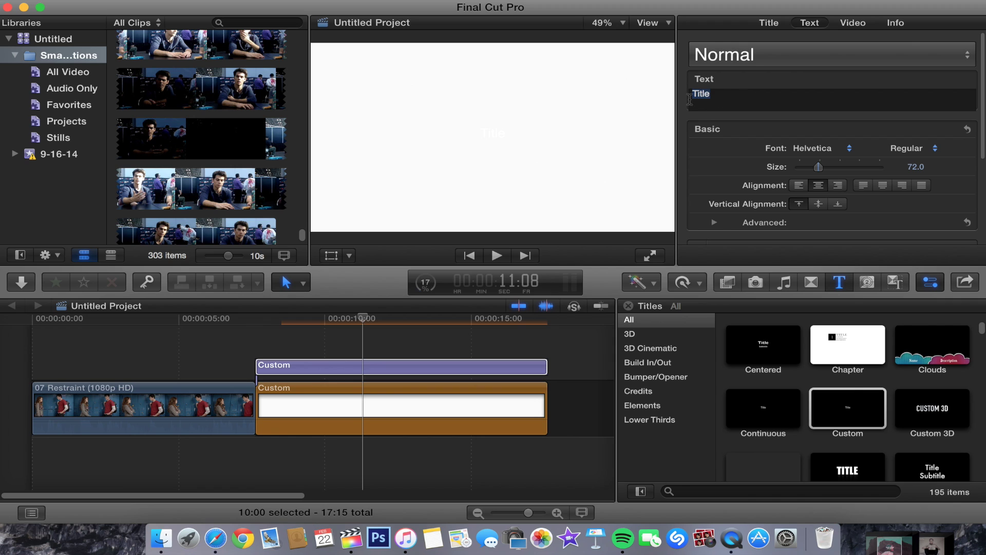
type("text effect")
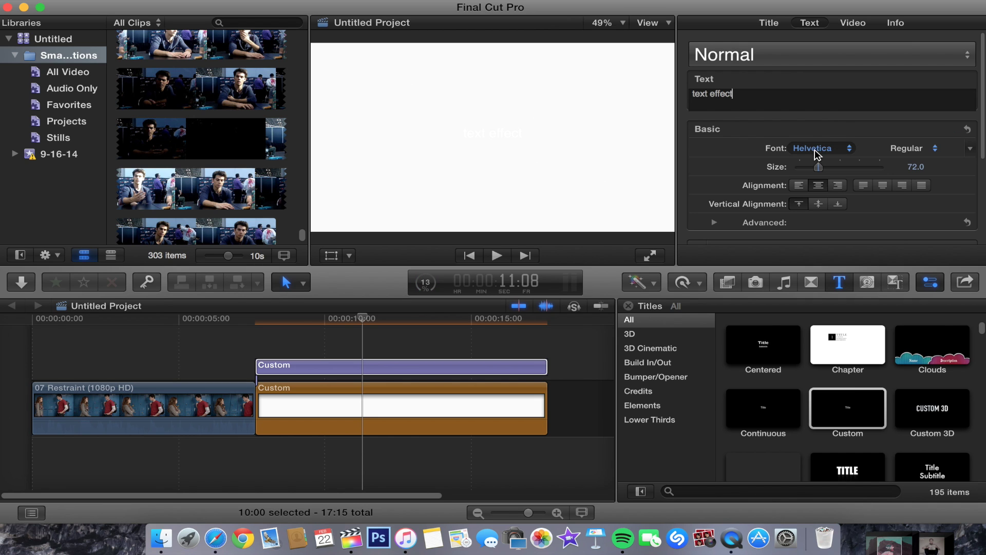
left_click(920, 147)
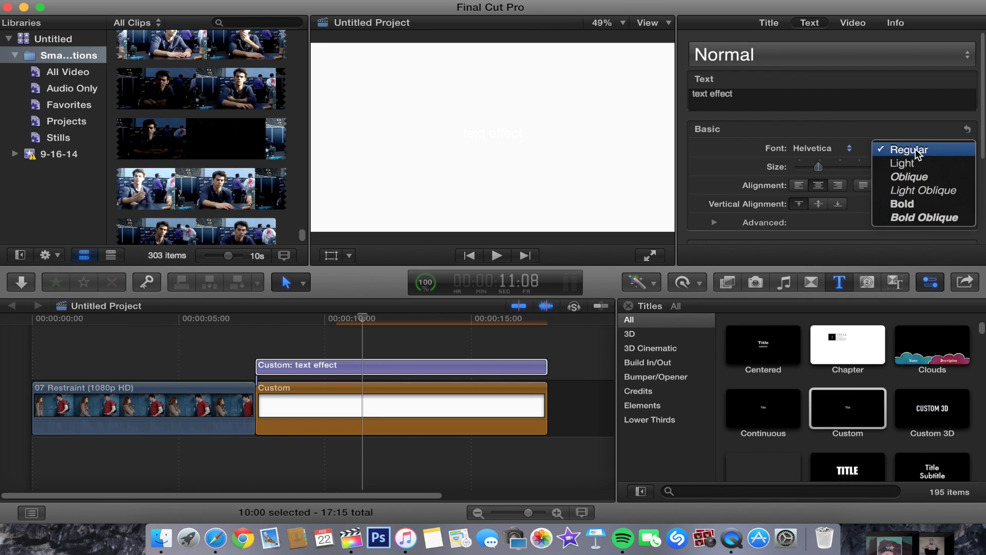
left_click(928, 218)
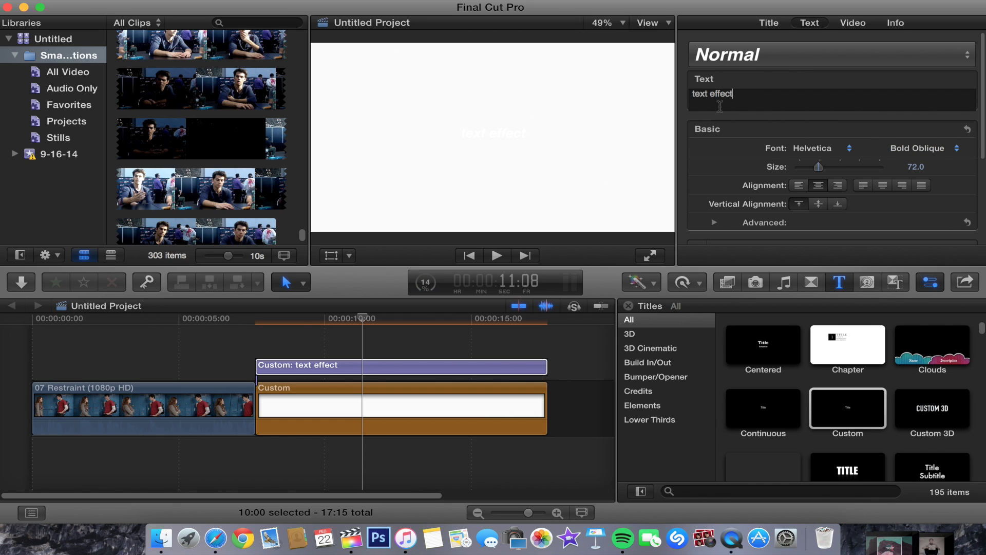
scroll(825, 120, "down", 3)
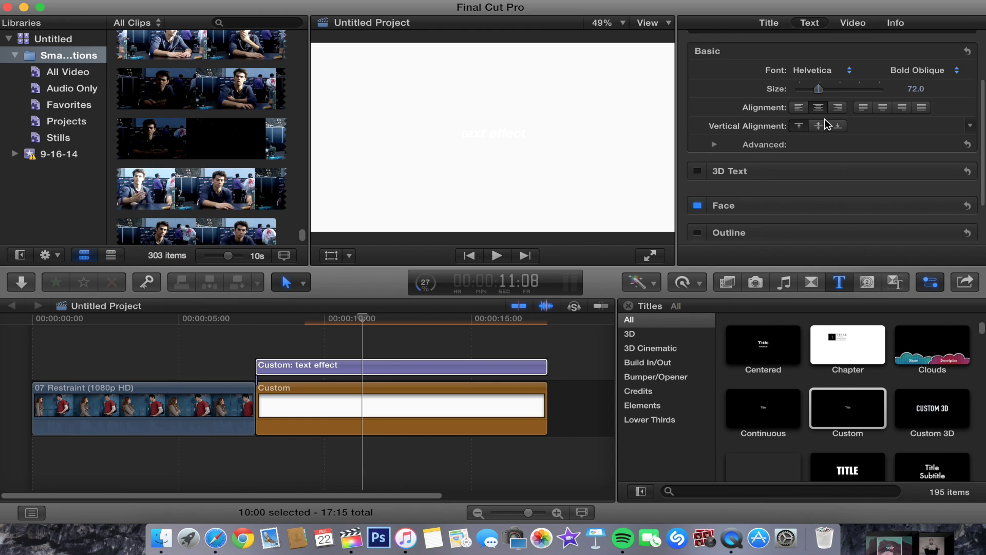
scroll(826, 122, "down", 2)
mouse_move(832, 205)
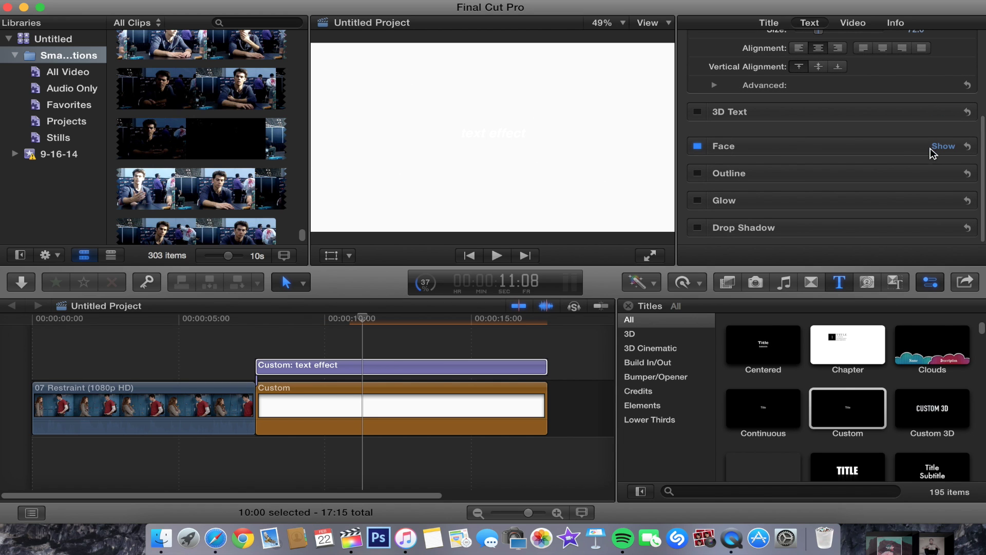
Make the title's face colour black and raise its size to 288
left_click(946, 147)
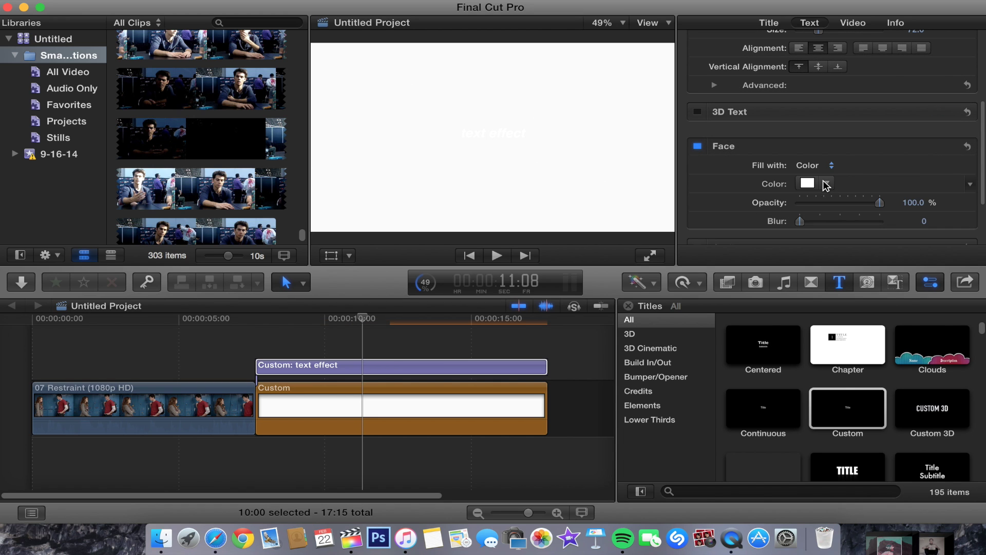
left_click(827, 184)
left_click(925, 337)
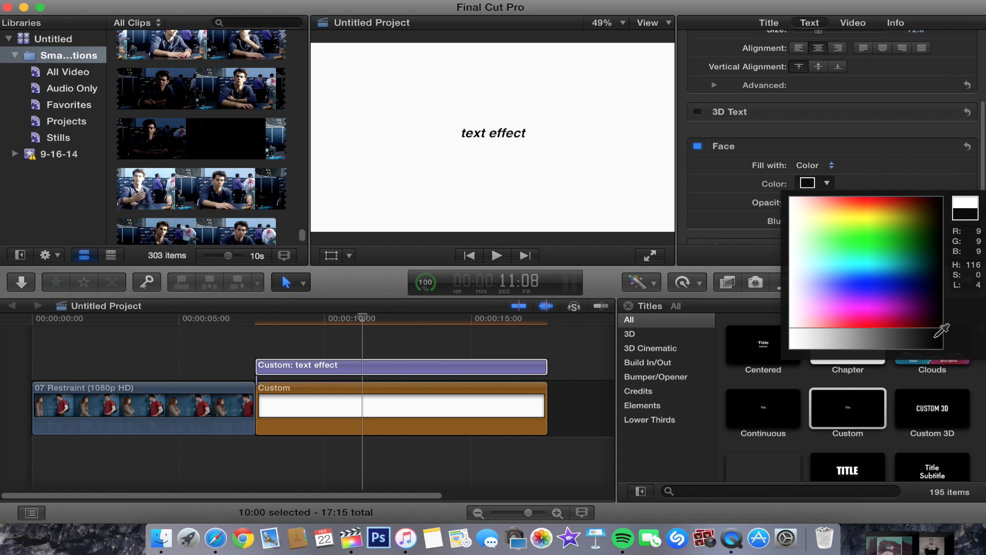
left_click(942, 333)
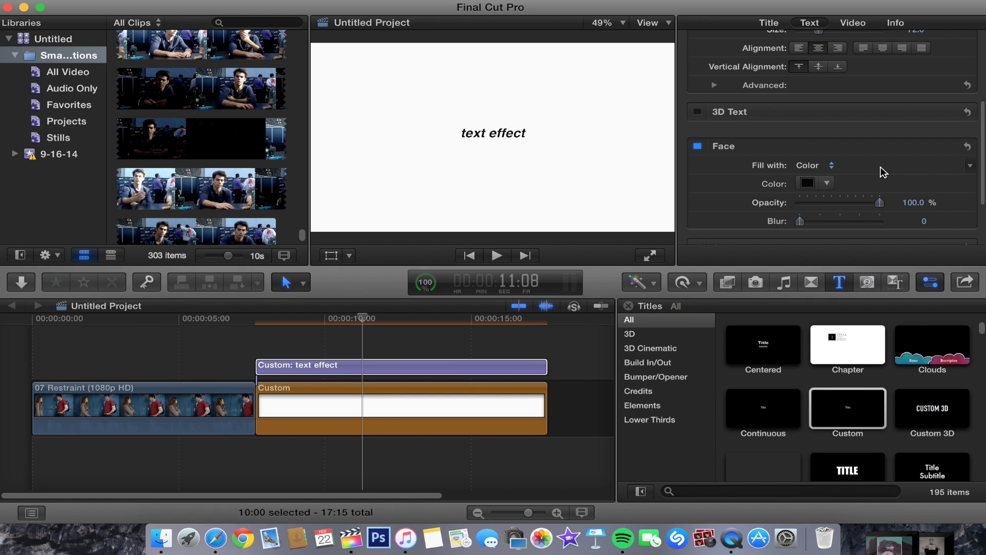
scroll(881, 167, "up", 3)
scroll(880, 166, "up", 3)
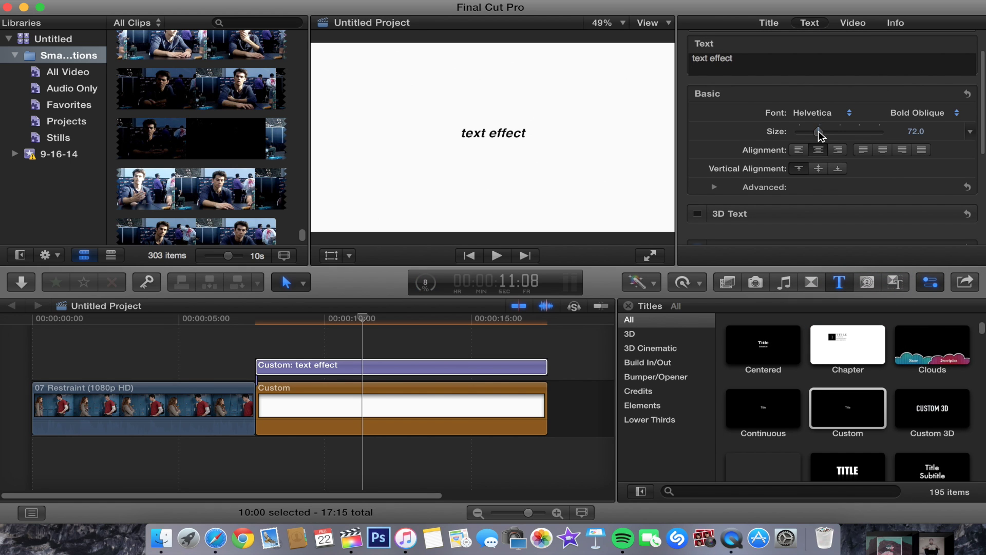
left_click_drag(819, 132, 880, 131)
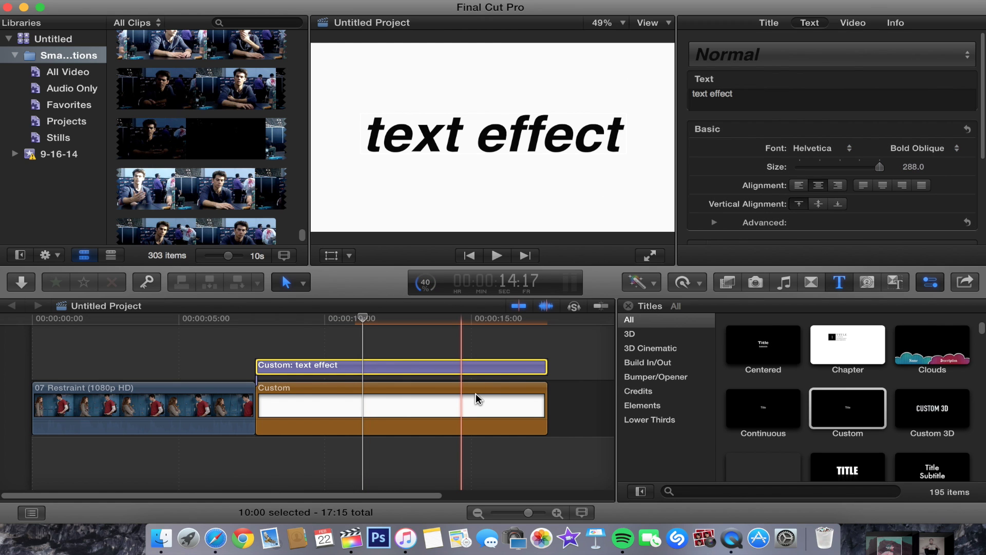
left_click(438, 344)
Merge the title and white generator into a compound clip named 'text effect'
left_click_drag(443, 347, 452, 408)
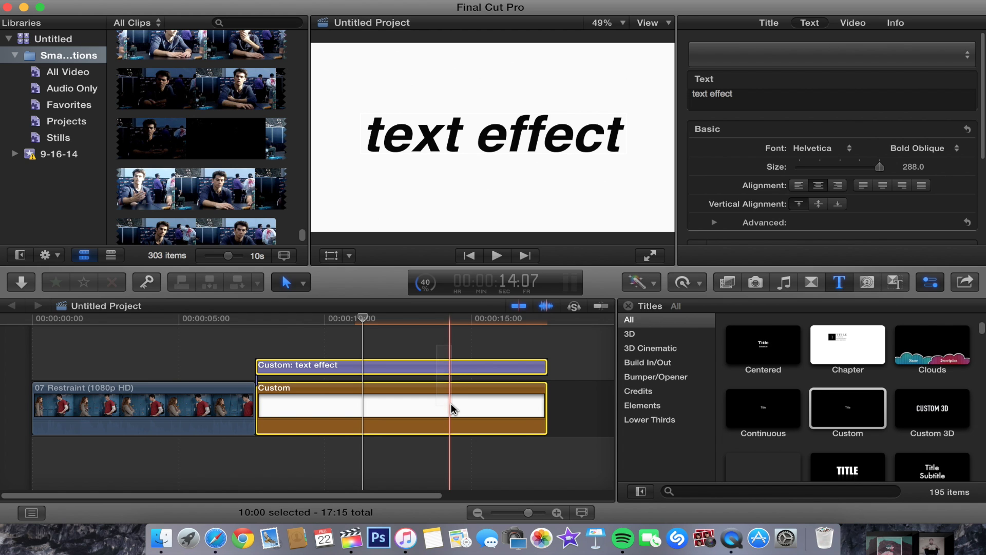
right_click(453, 409)
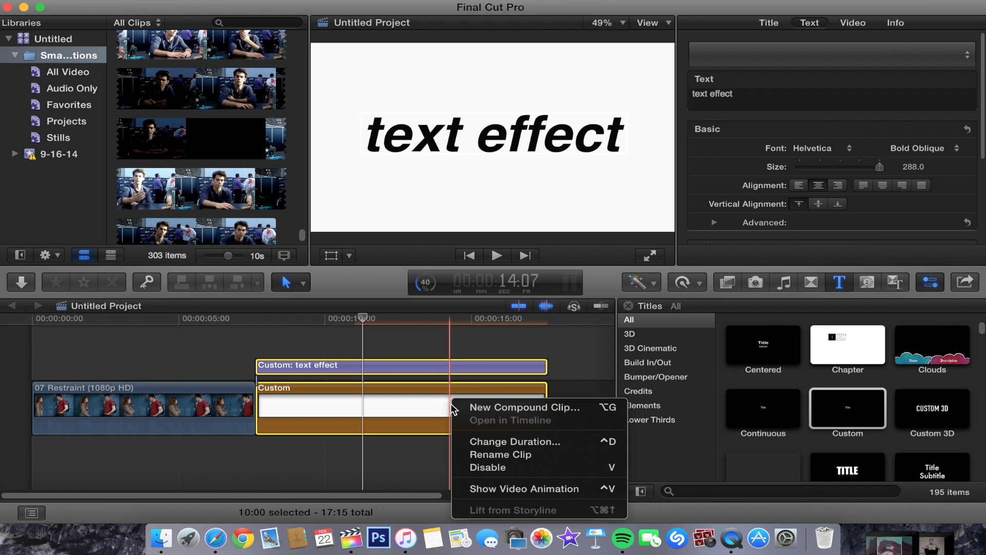
left_click(490, 412)
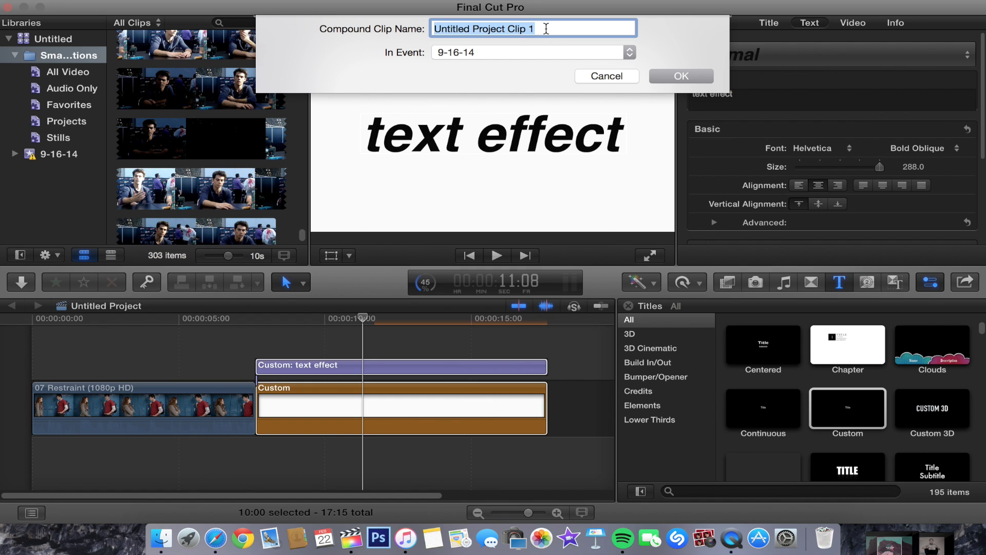
type("text effect")
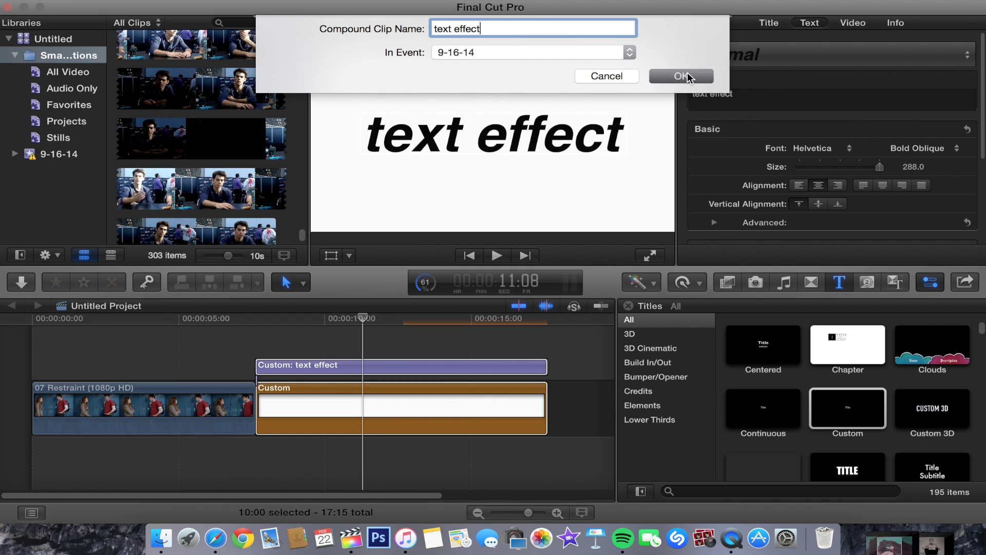
left_click(688, 76)
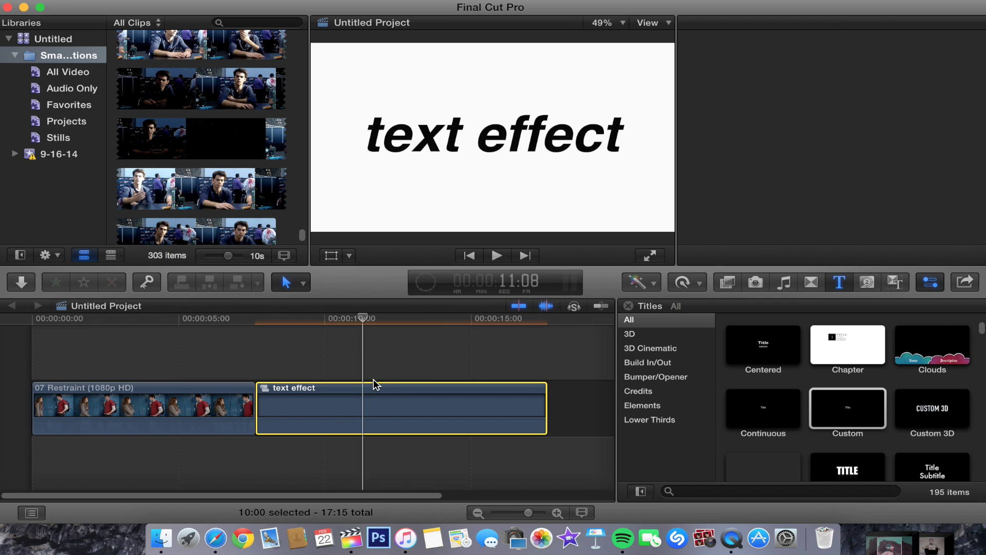
left_click(370, 401)
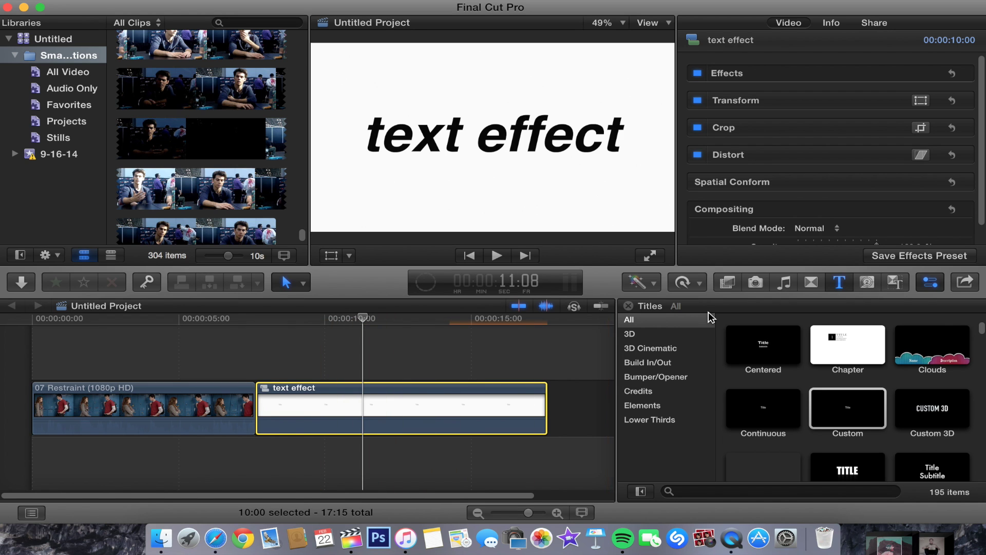
left_click(729, 283)
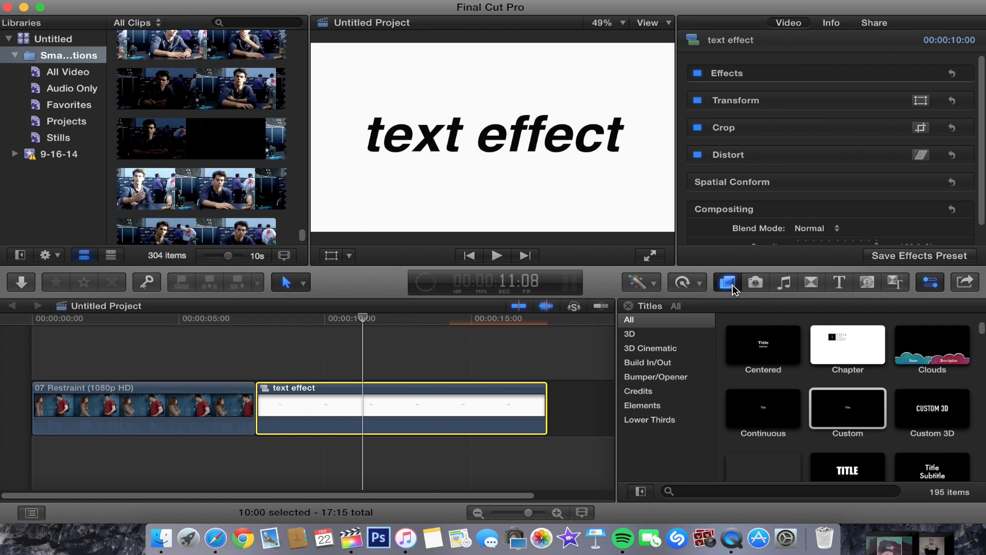
scroll(641, 436, "down", 3)
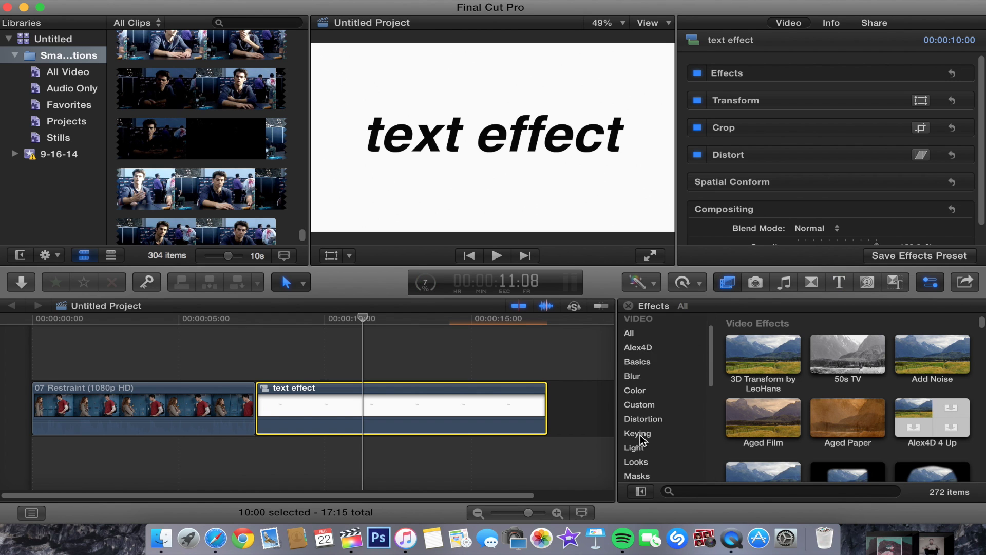
scroll(644, 432, "down", 3)
Apply Draw Mask from the Masks category to the 'text effect' clip
left_click(637, 425)
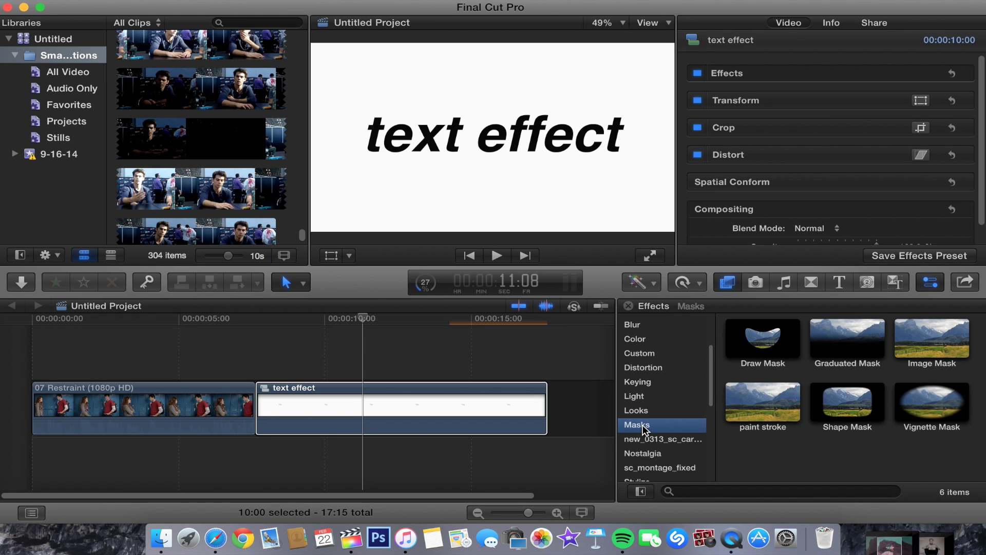
left_click_drag(768, 347, 476, 400)
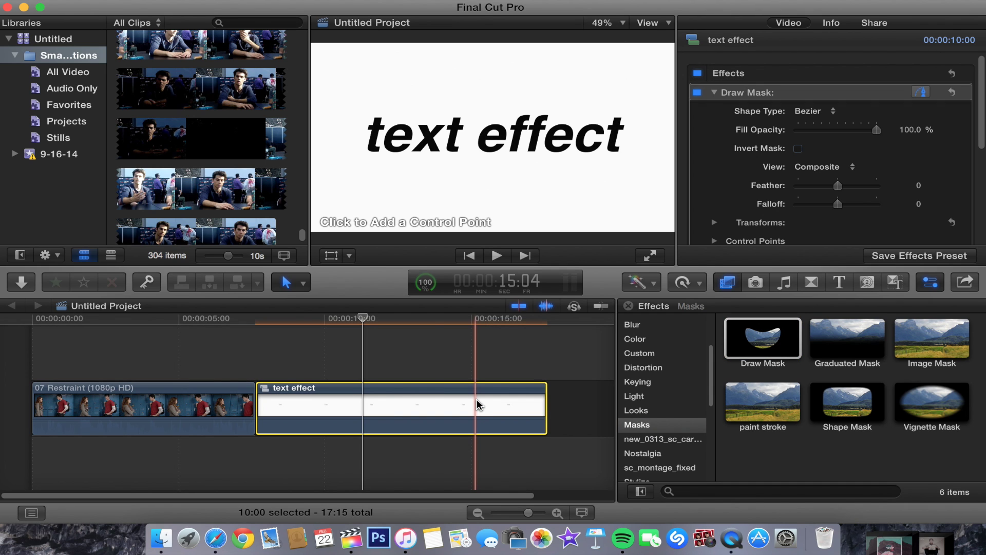
Draw a closed four-point mask around the text
left_click(352, 96)
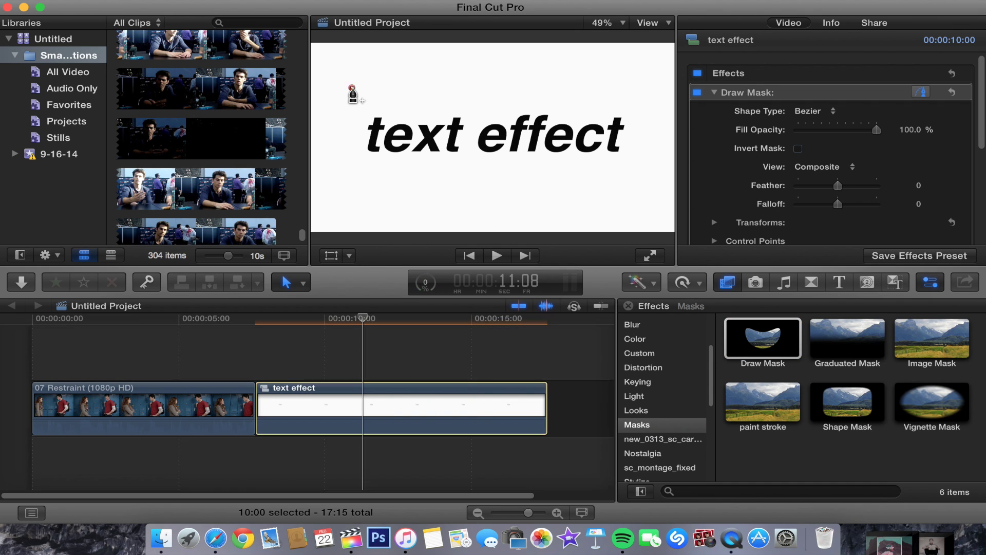
left_click(635, 93)
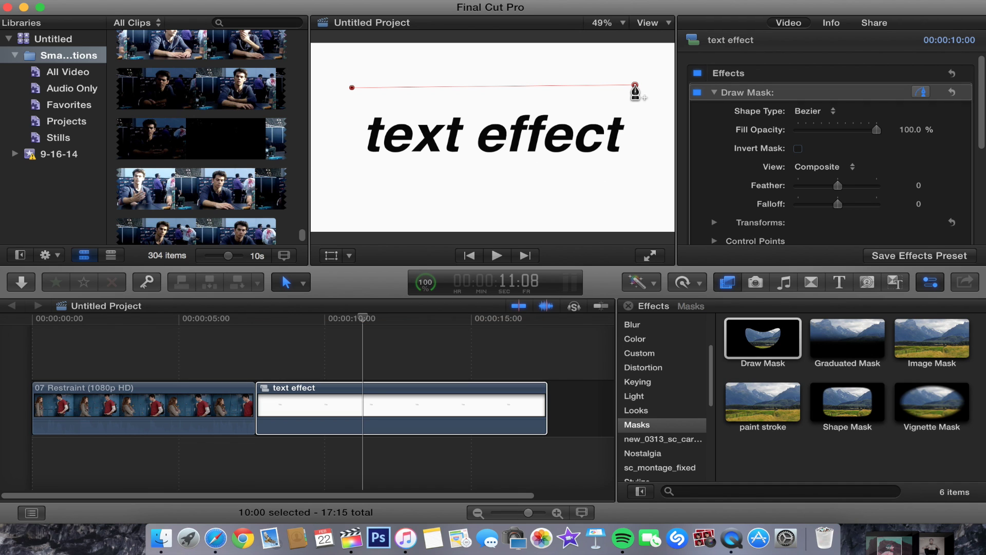
left_click(334, 176)
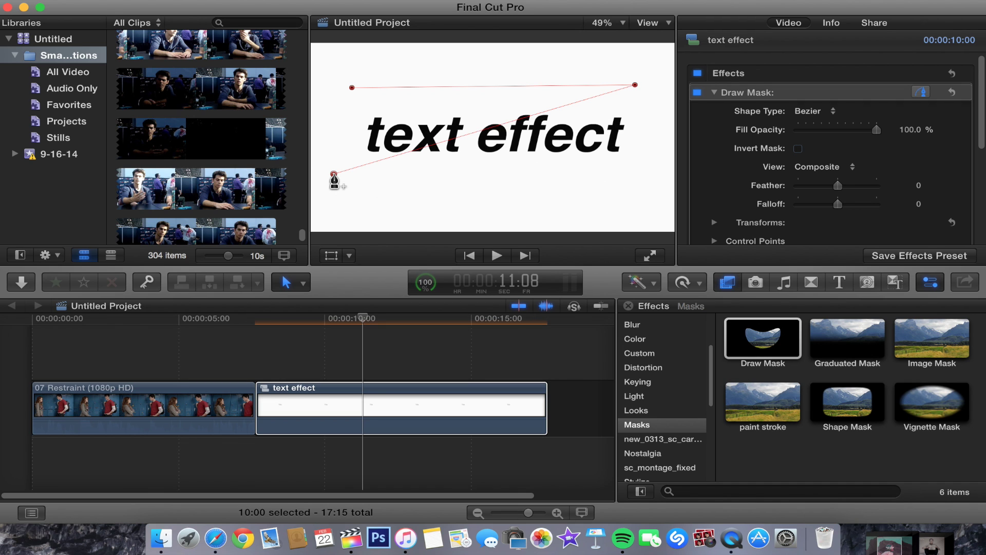
mouse_move(334, 176)
left_mouse_down()
mouse_move(463, 187)
mouse_move(642, 173)
left_mouse_up()
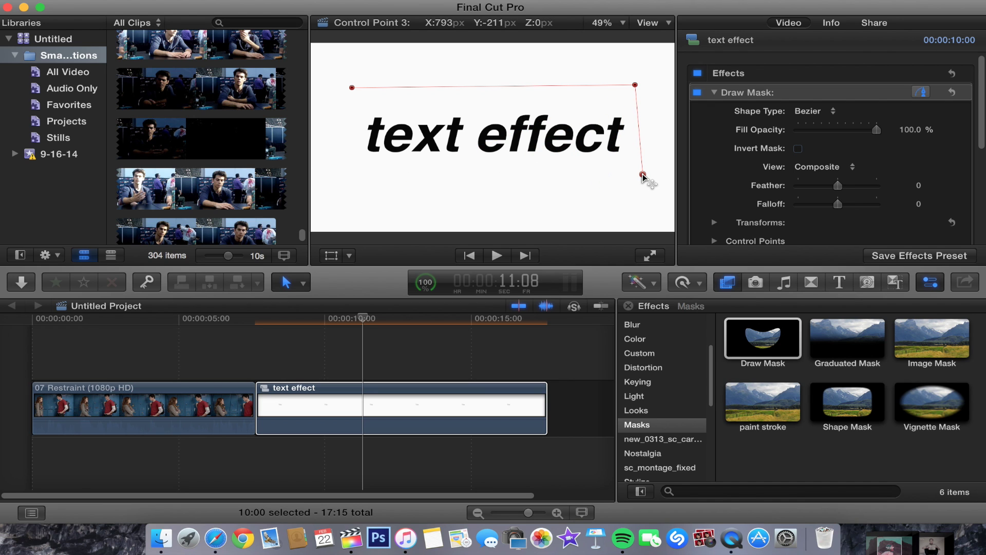
left_click_drag(644, 173, 642, 173)
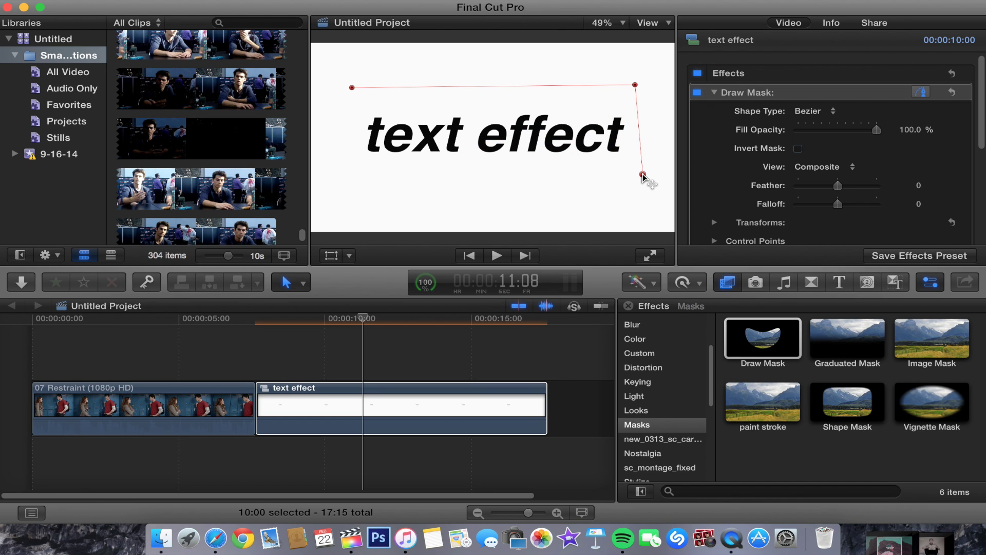
left_click(346, 176)
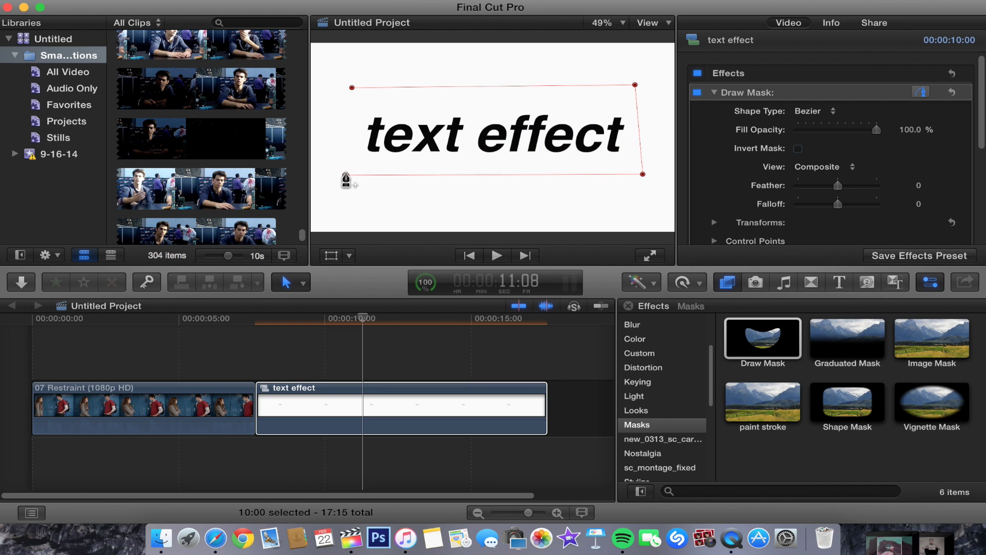
left_click(352, 93)
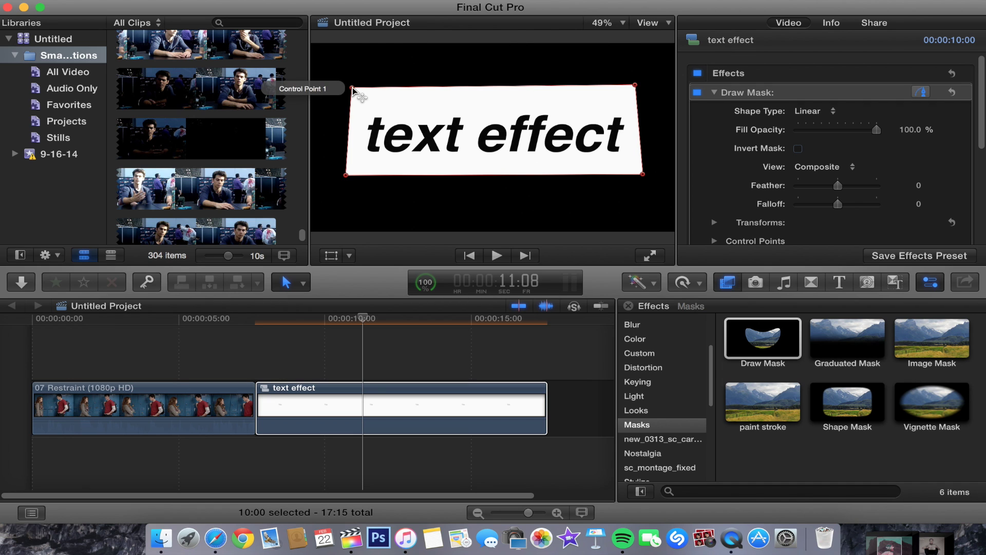
Slant the top mask corners inward and lift the clip above the scene as connected
left_click_drag(352, 92, 363, 109)
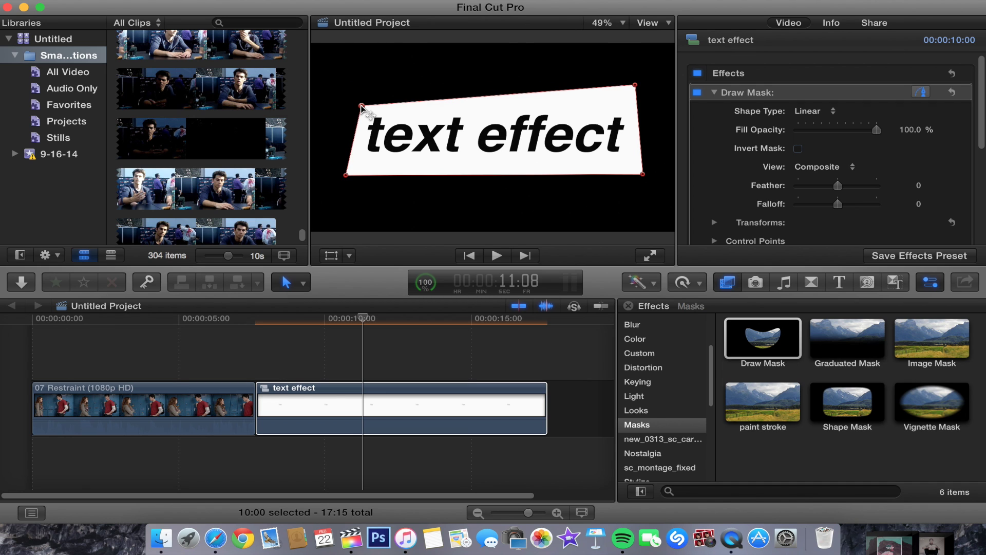
left_click_drag(638, 88, 629, 104)
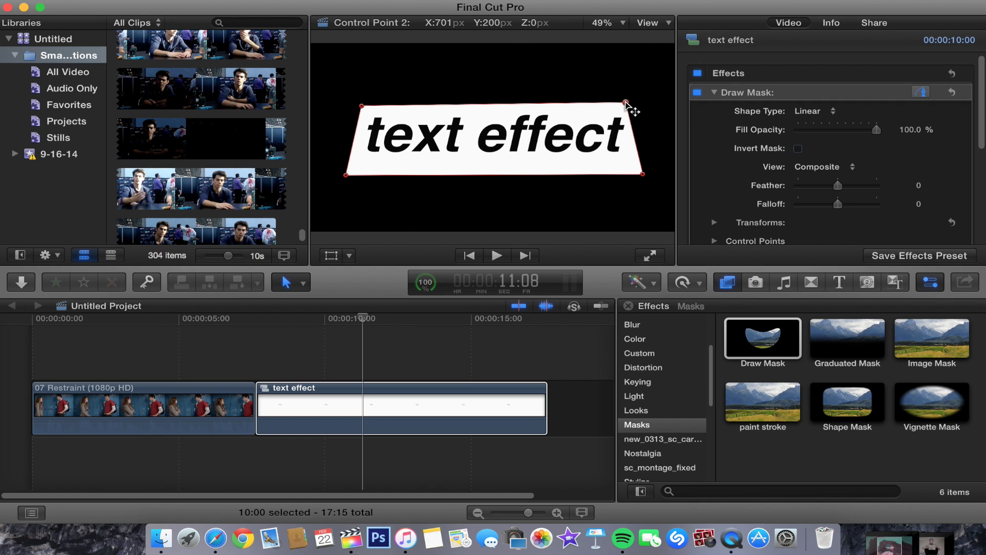
left_click_drag(627, 105, 626, 108)
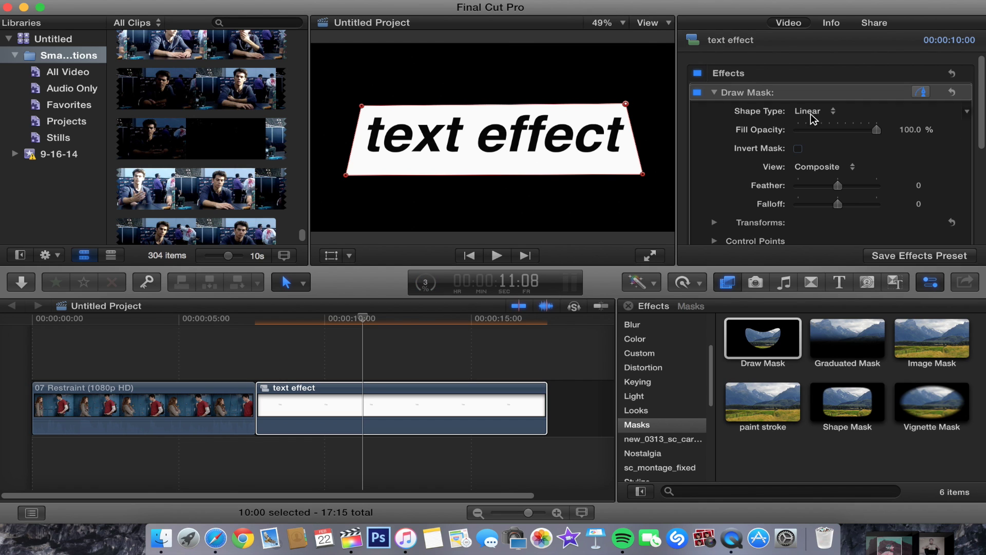
left_click(370, 401)
left_click_drag(367, 397, 129, 349)
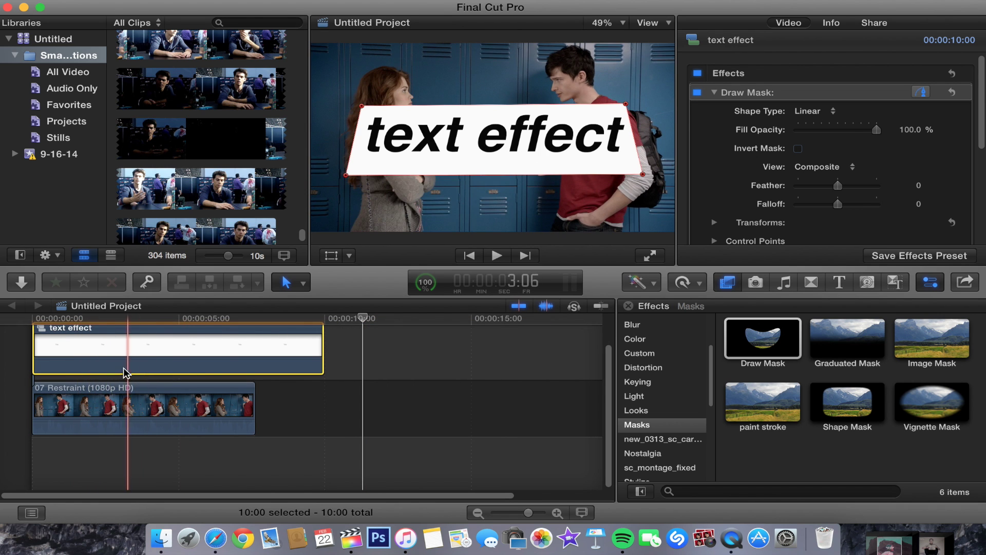
Preview the locker scene under the deselected text card and list its blend modes
left_click(151, 326)
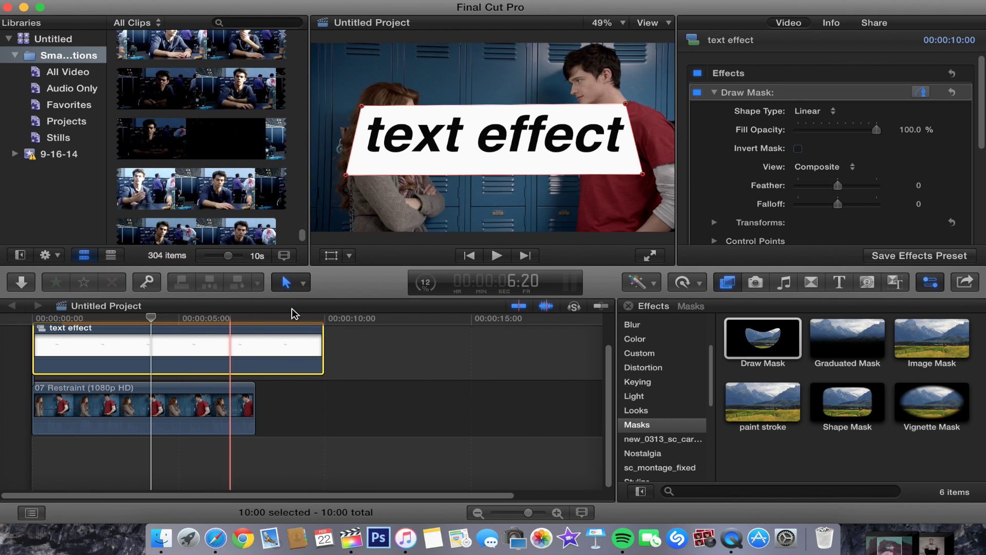
left_click(370, 355)
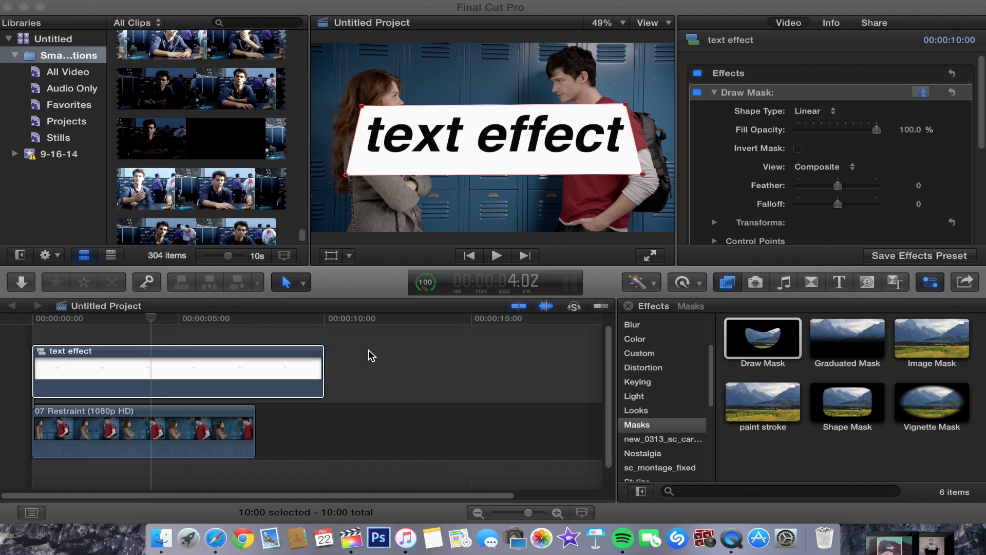
scroll(841, 161, "down", 5)
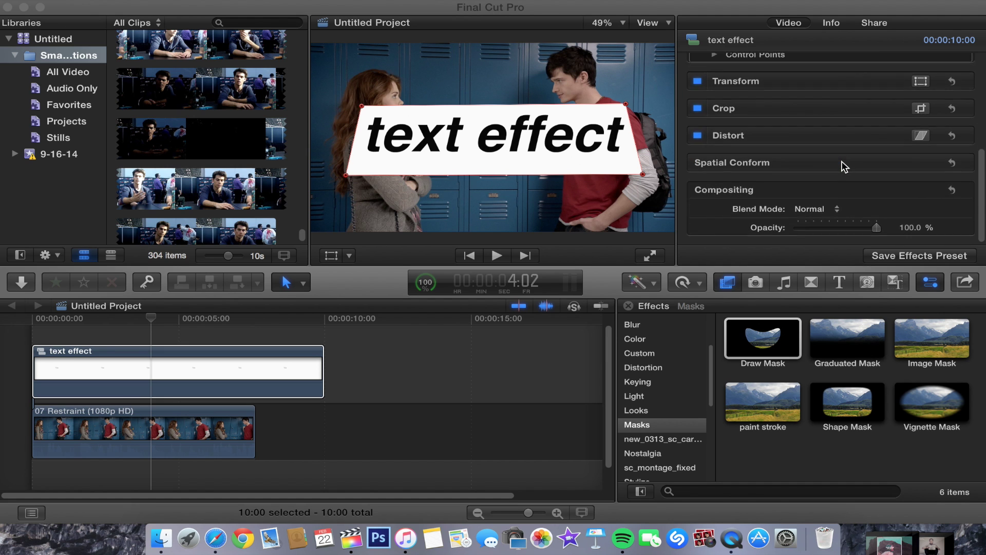
mouse_move(724, 191)
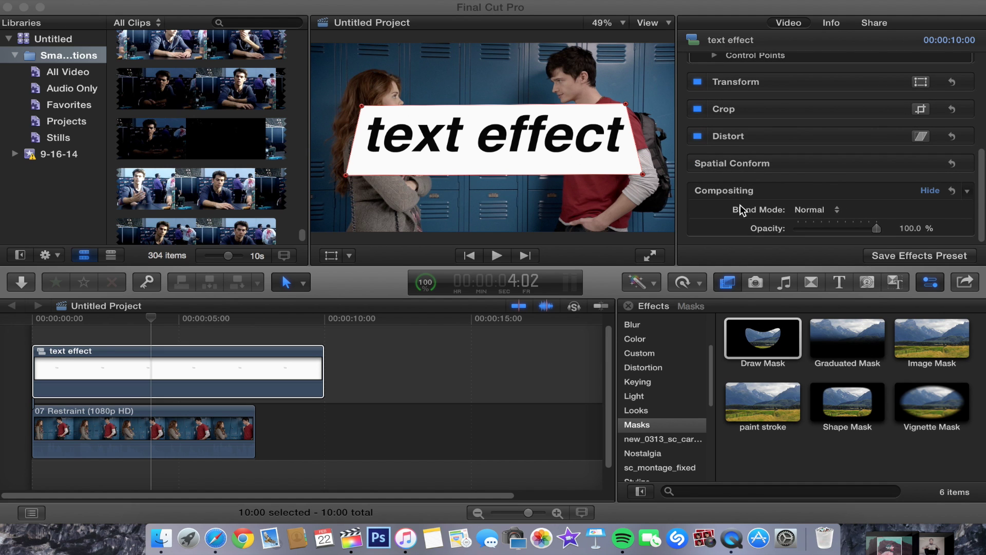
left_click(814, 211)
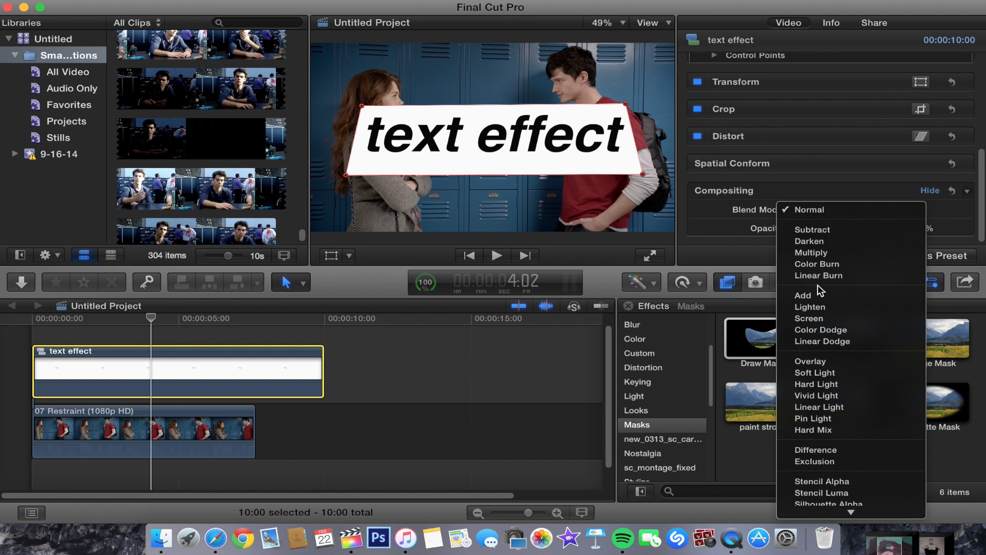
Set the text card's blend mode to Screen and trim it to end at 7:16
left_click(814, 313)
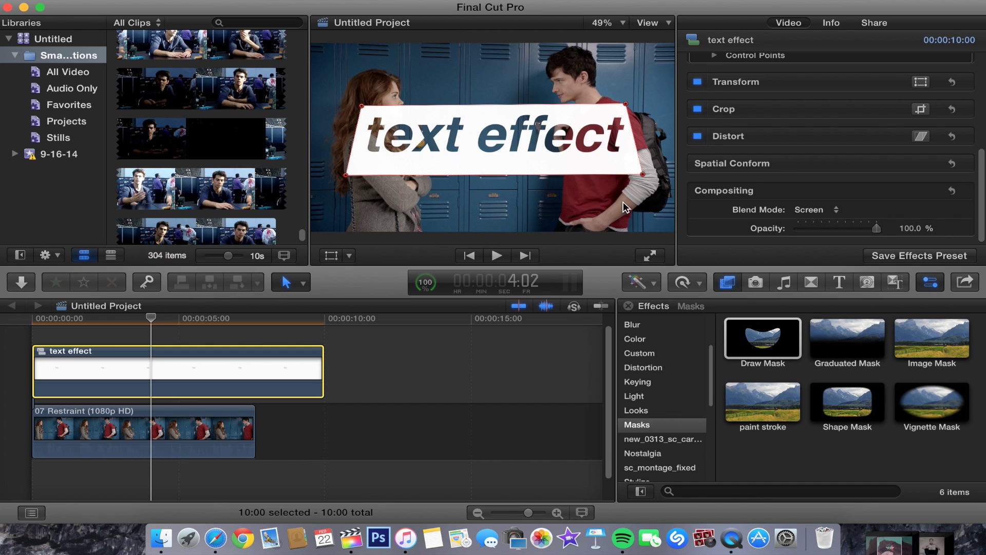
left_click_drag(322, 372, 254, 372)
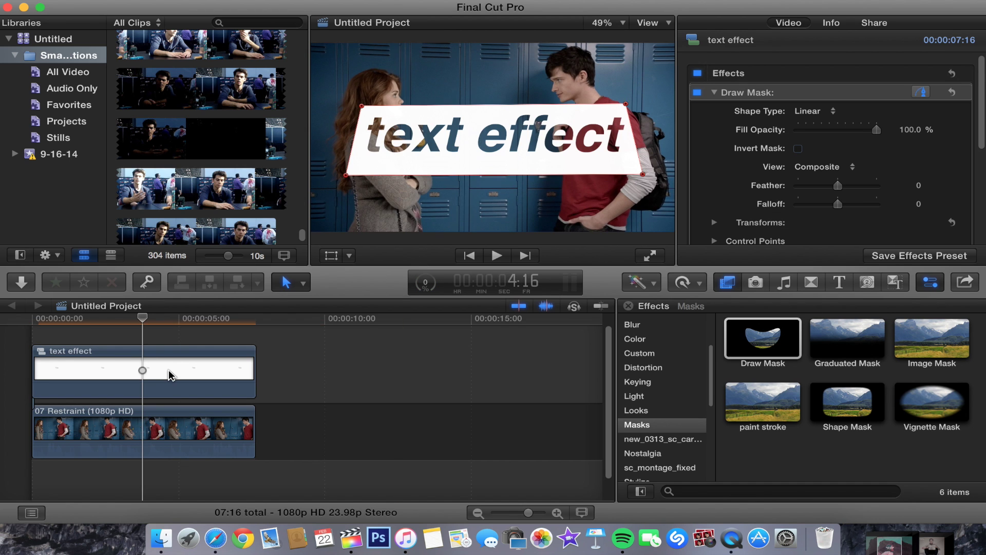
left_click(348, 257)
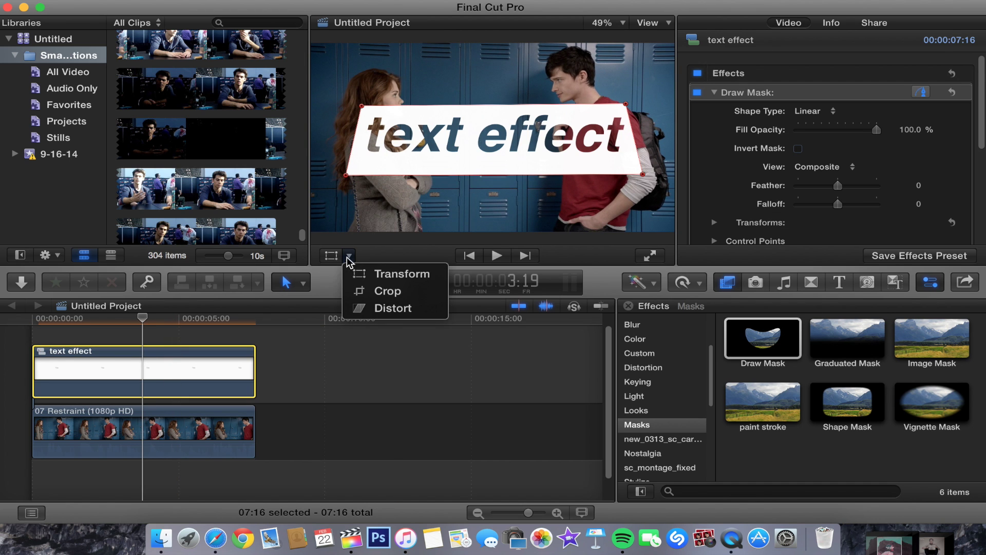
Scale the text card to about 48% and nudge it up between the characters
left_click(379, 270)
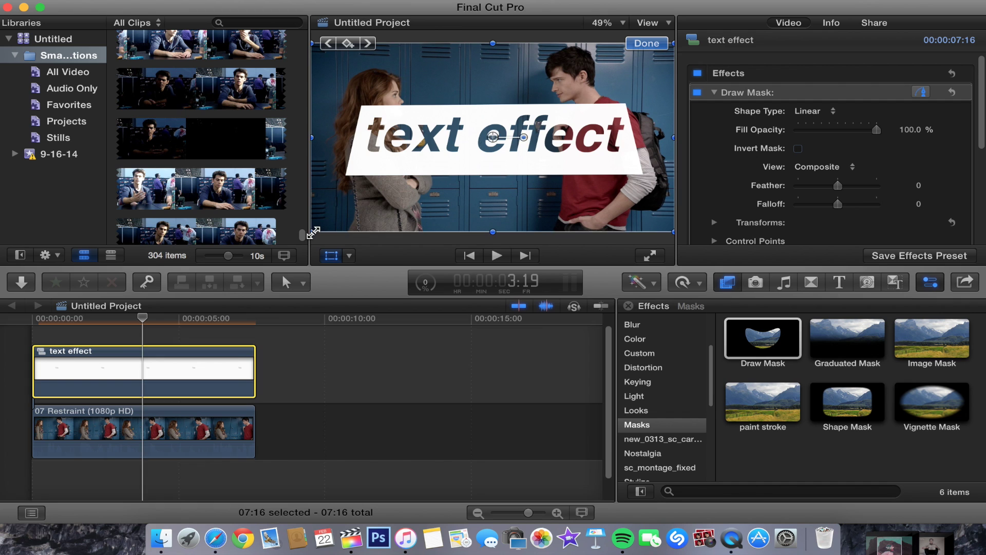
left_click_drag(313, 232, 403, 184)
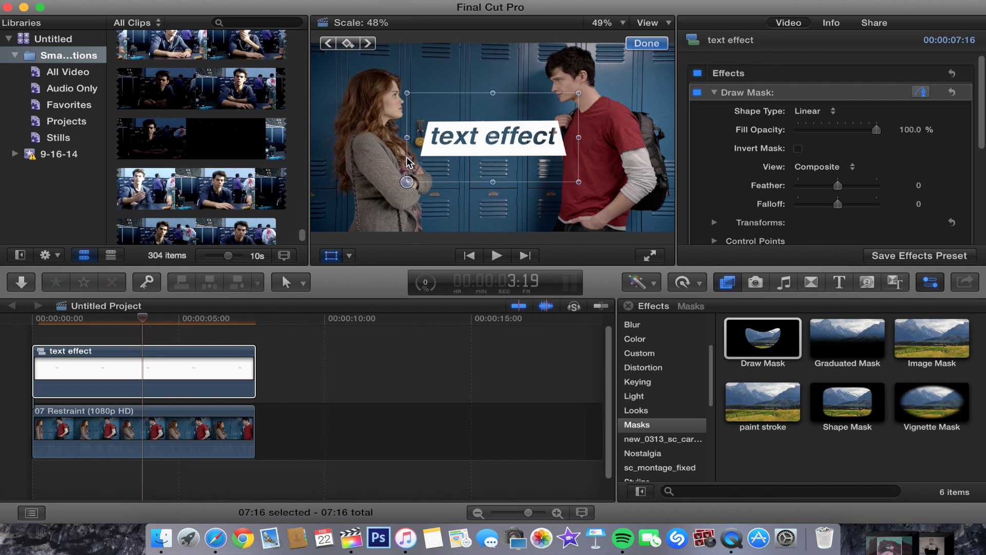
mouse_move(489, 142)
left_mouse_down()
mouse_move(497, 138)
mouse_move(481, 122)
left_mouse_up()
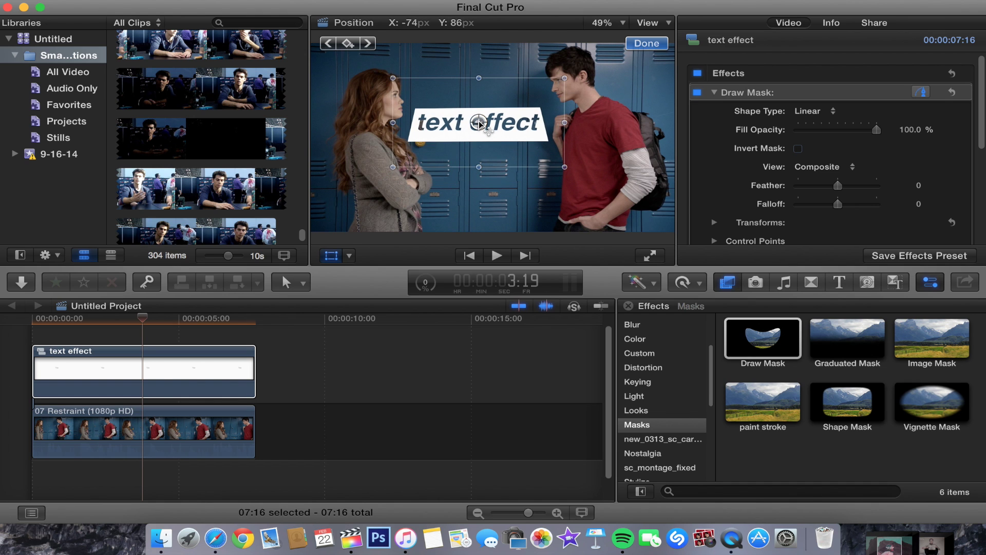
left_click(646, 44)
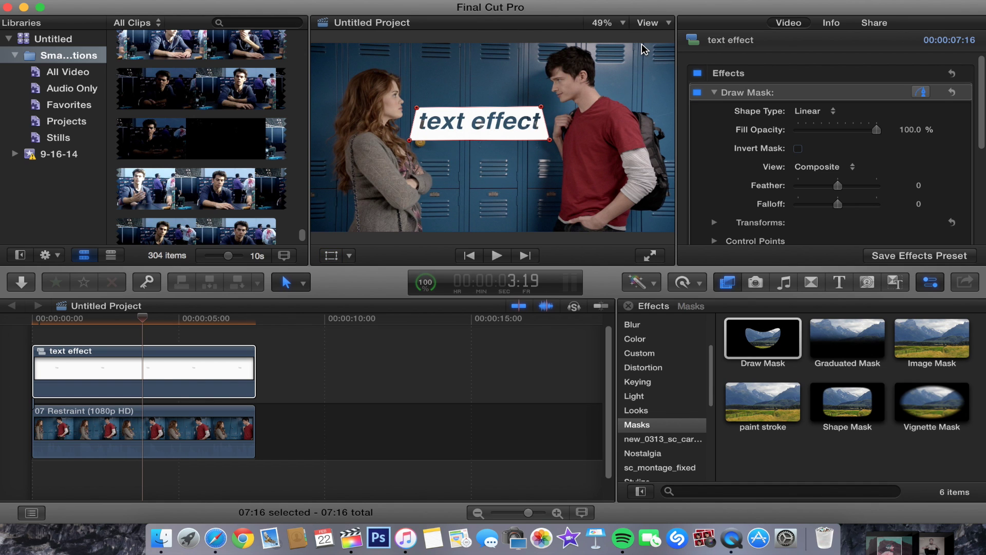